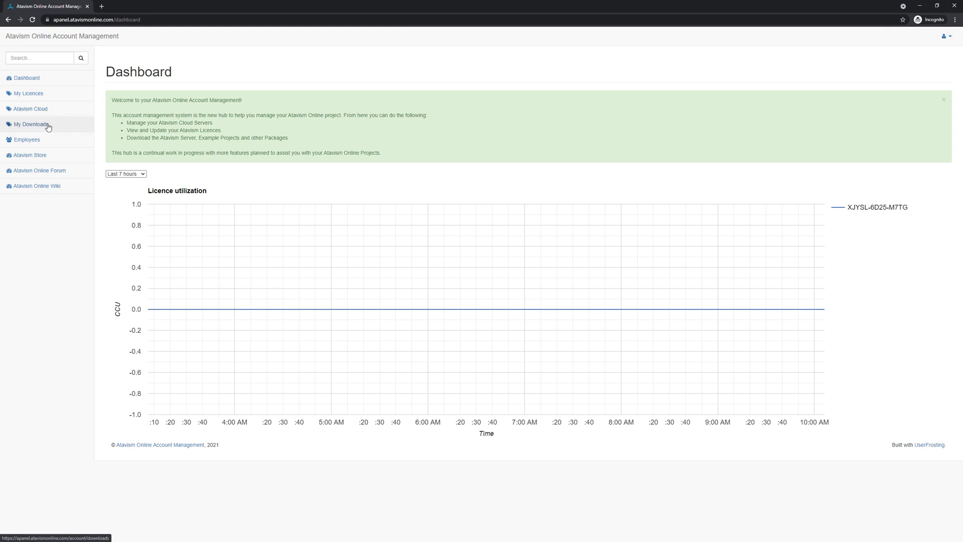
Go to My Downloads from the account dashboard sidebar
{"action": "left_click", "coordinate": [53, 126]}
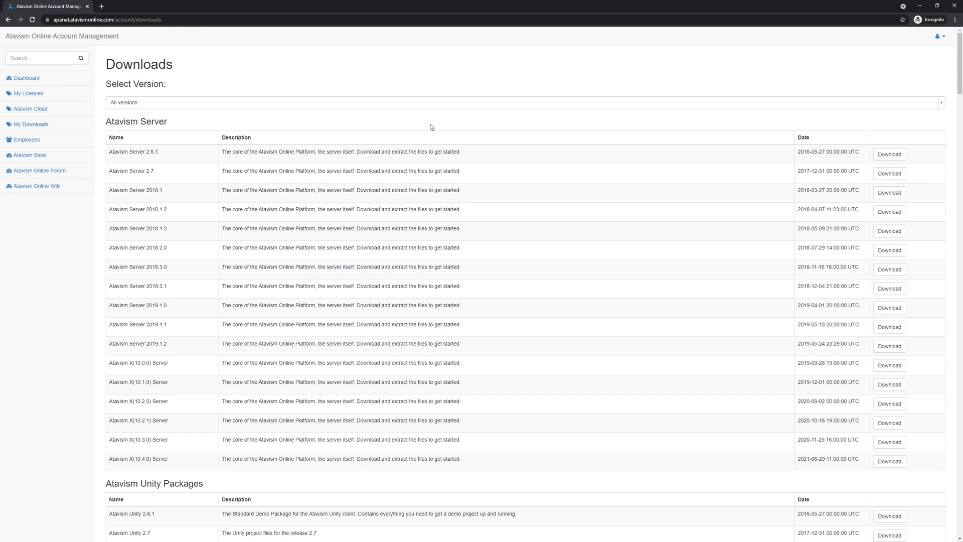
Filter the Downloads page to the X(10.4.0) release version
{"action": "left_click", "coordinate": [427, 105]}
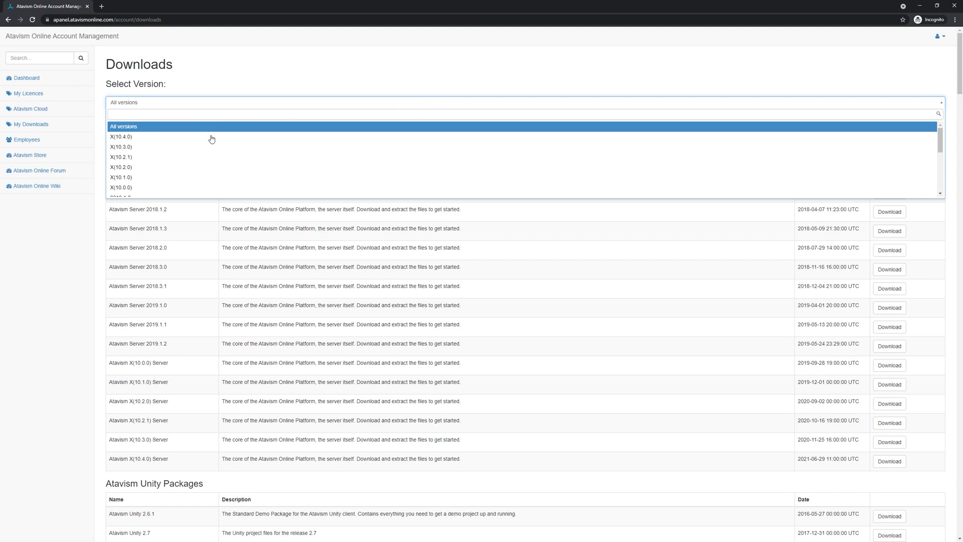
{"action": "left_click", "coordinate": [148, 140]}
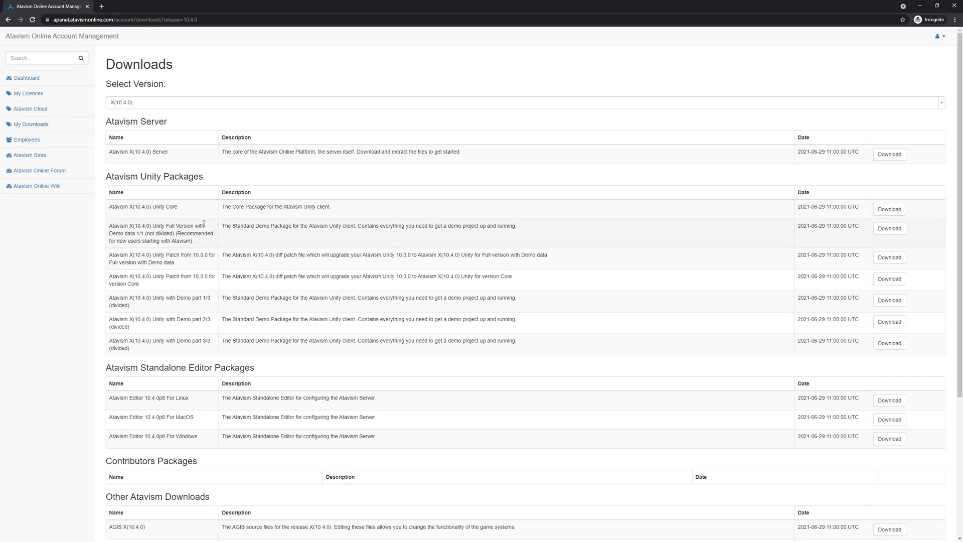
{"action": "triple_click", "coordinate": [110, 206]}
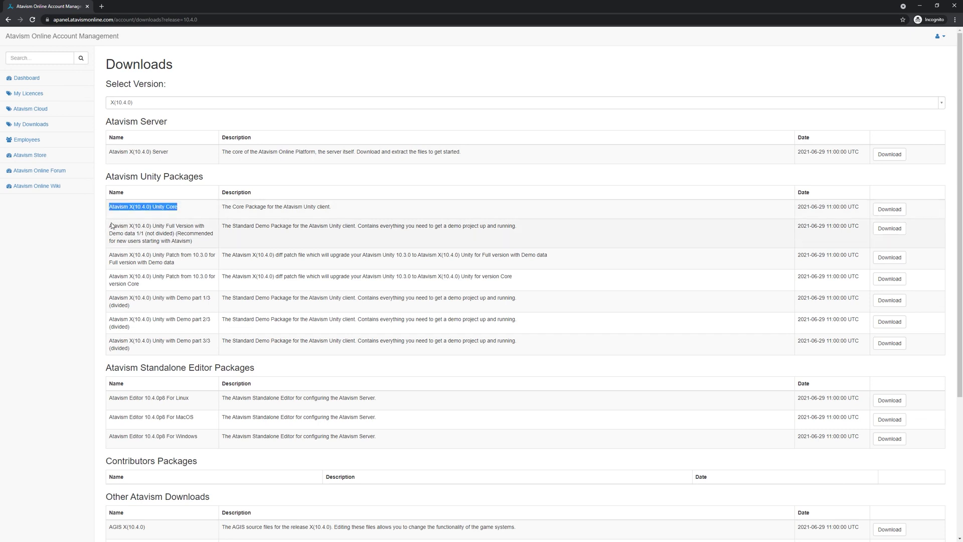
{"action": "left_click_drag", "start_coordinate": [109, 226], "coordinate": [196, 242]}
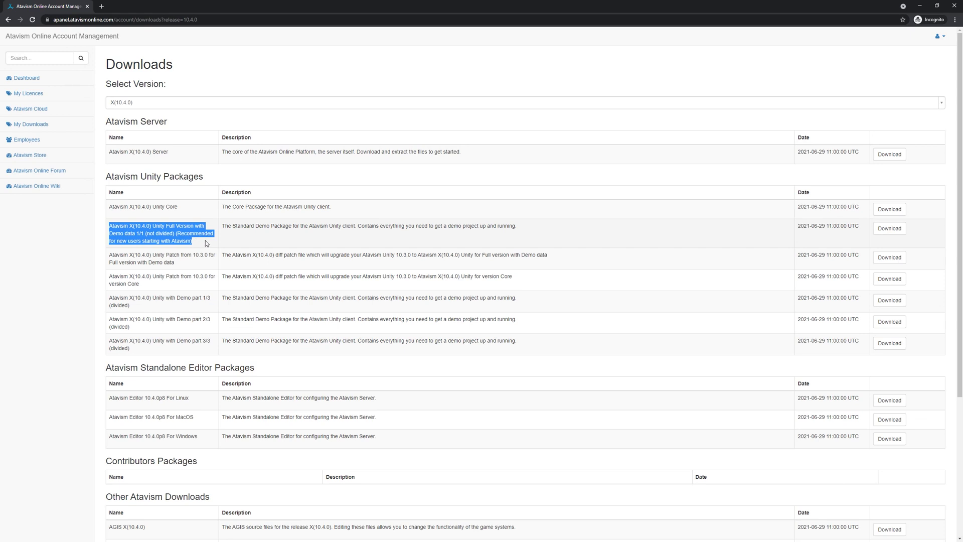
{"action": "left_click", "coordinate": [203, 243]}
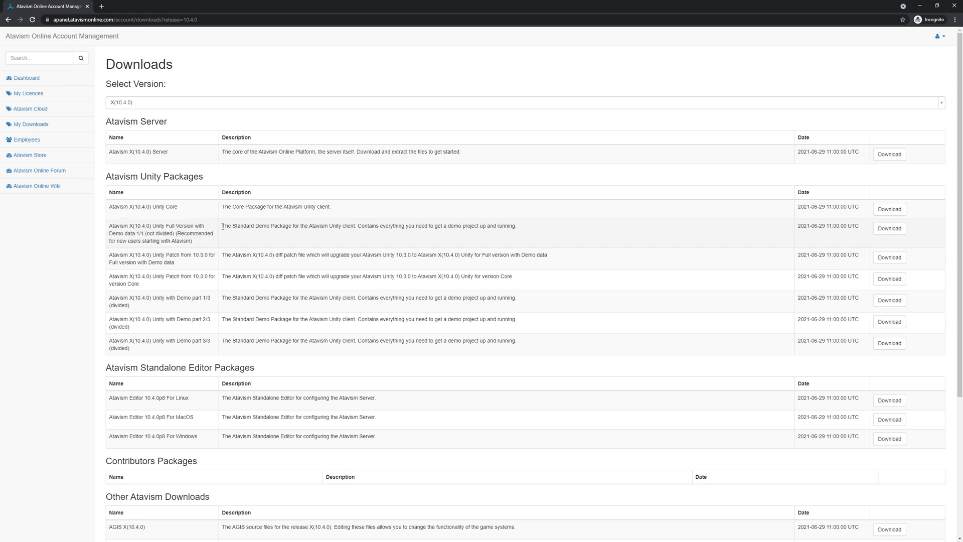
{"action": "left_click_drag", "start_coordinate": [223, 225], "coordinate": [513, 228]}
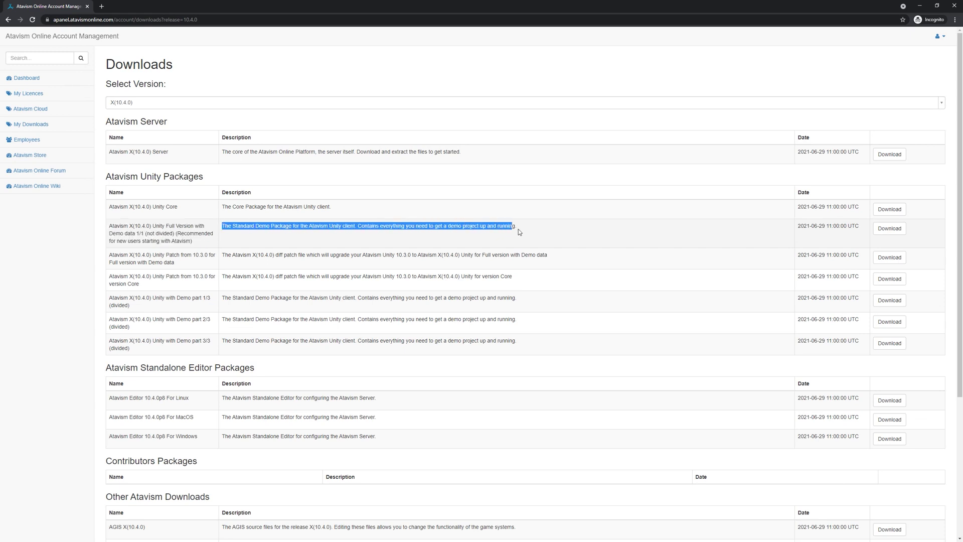
{"action": "left_click", "coordinate": [375, 235]}
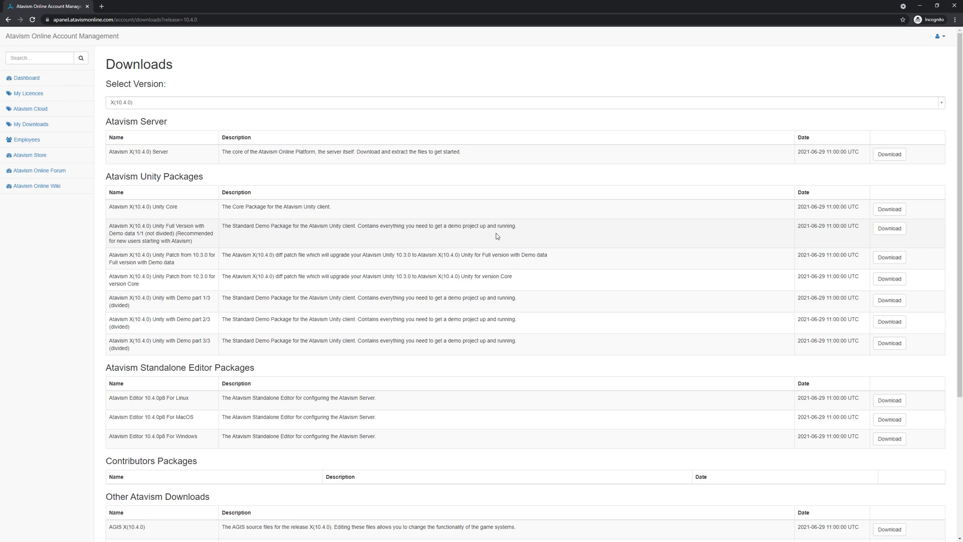
{"action": "scroll", "coordinate": [496, 236], "scroll_direction": "down", "scroll_amount": 4}
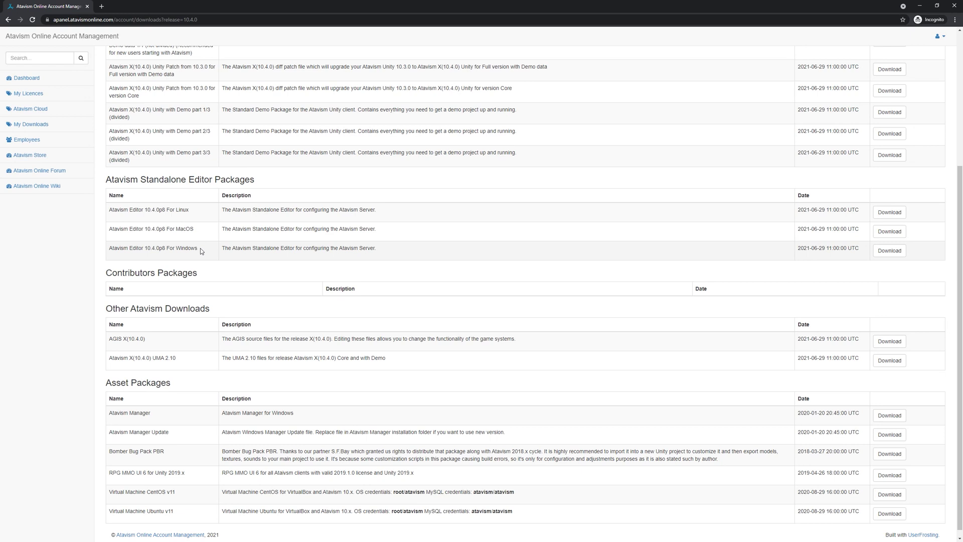
{"action": "left_click_drag", "start_coordinate": [200, 247], "coordinate": [176, 248]}
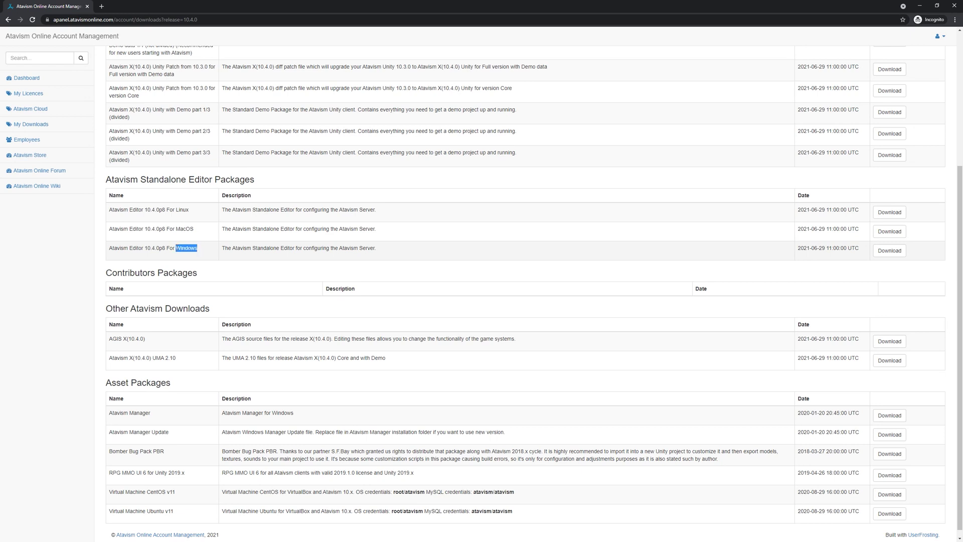
{"action": "double_click", "coordinate": [185, 229]}
{"action": "left_click_drag", "start_coordinate": [193, 211], "coordinate": [175, 211]}
{"action": "left_click_drag", "start_coordinate": [204, 250], "coordinate": [179, 247]}
{"action": "left_click", "coordinate": [204, 251]}
{"action": "scroll", "coordinate": [397, 254], "scroll_direction": "up", "scroll_amount": 3}
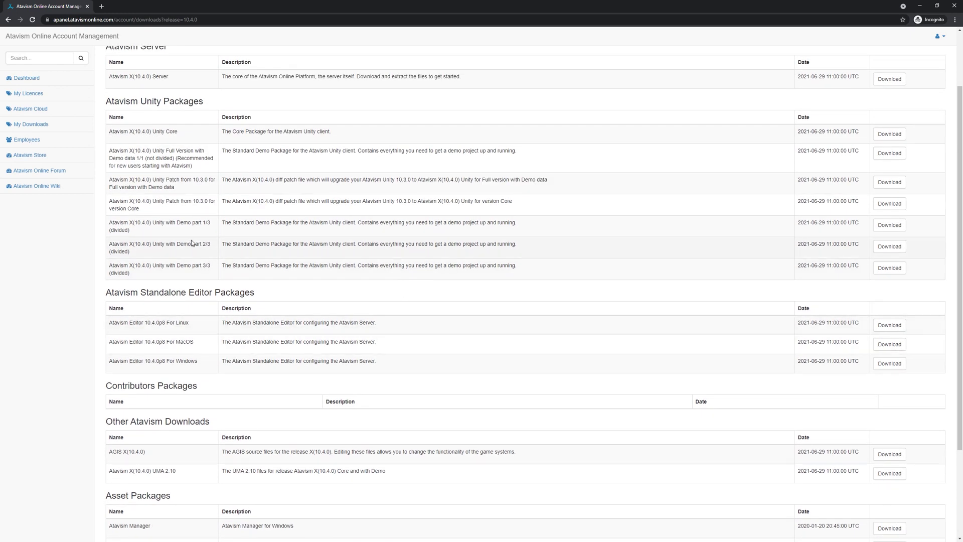
{"action": "scroll", "coordinate": [223, 304], "scroll_direction": "up", "scroll_amount": 1}
{"action": "left_click_drag", "start_coordinate": [193, 204], "coordinate": [107, 187]}
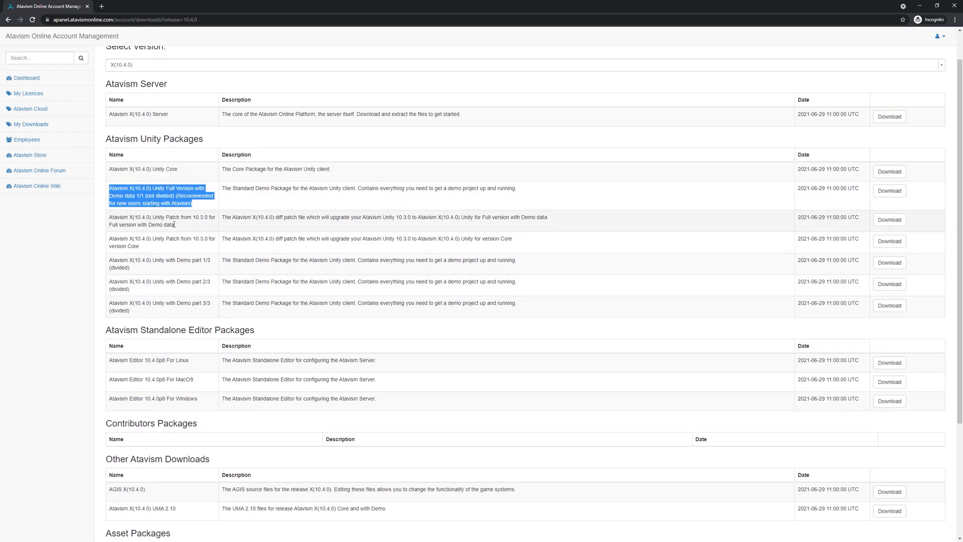
{"action": "left_click_drag", "start_coordinate": [203, 403], "coordinate": [108, 400]}
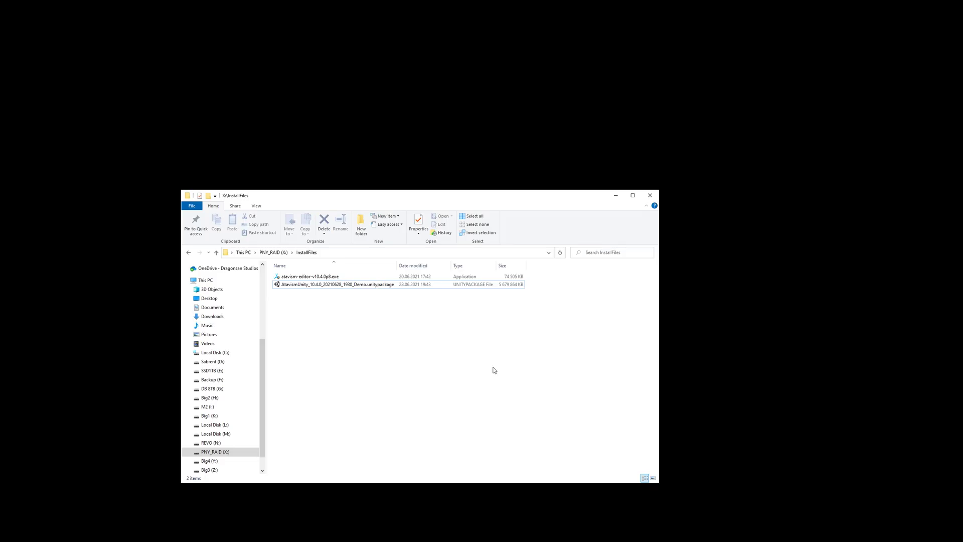
In X:\InstallFiles, open AtavismUnity_10.4.0_20210628_1930_Demo.unitypackage to launch Unity Hub
{"action": "left_click", "coordinate": [359, 289]}
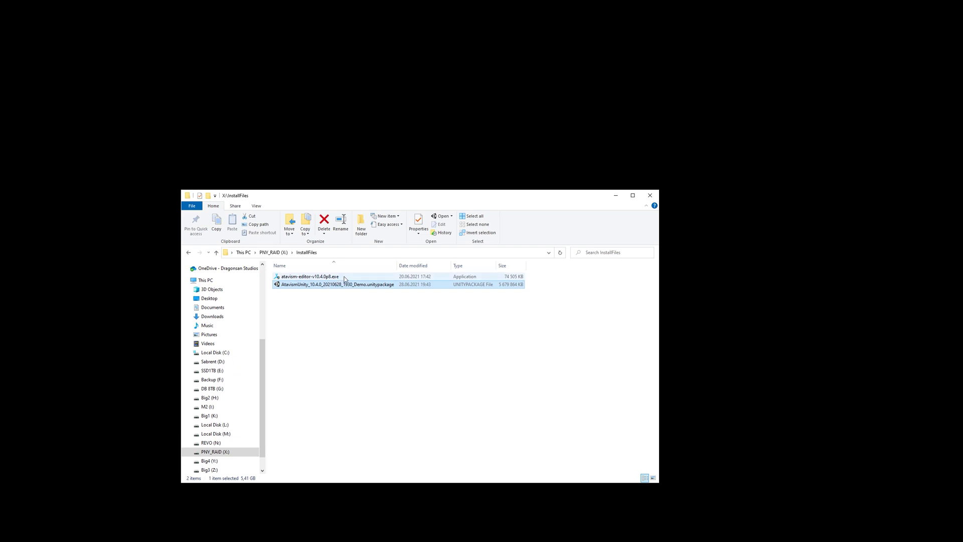
{"action": "left_click", "coordinate": [344, 280]}
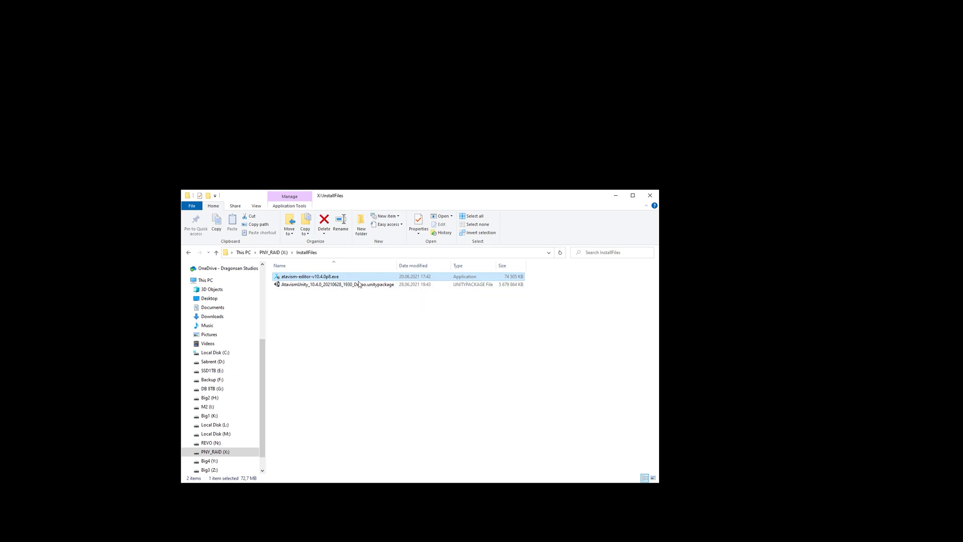
{"action": "left_click", "coordinate": [363, 285]}
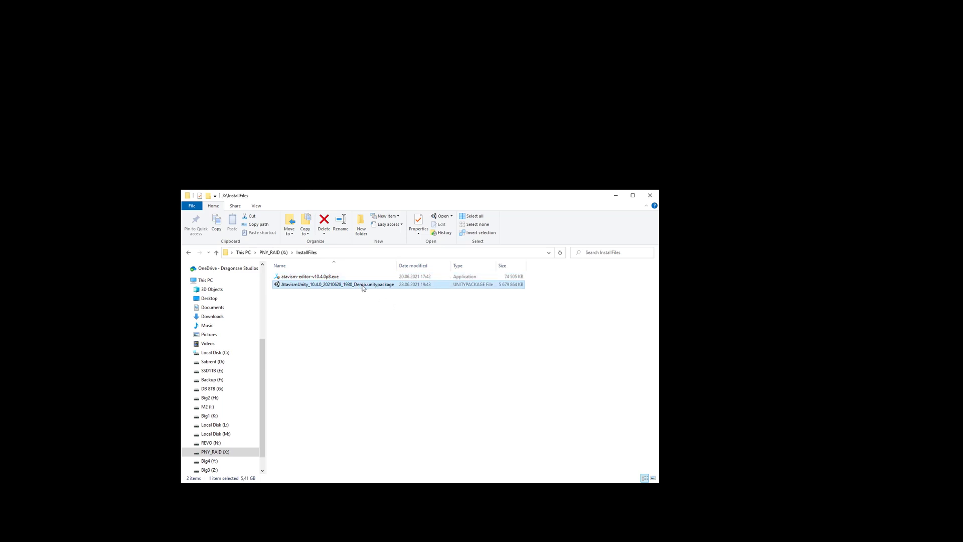
{"action": "double_click", "coordinate": [363, 285]}
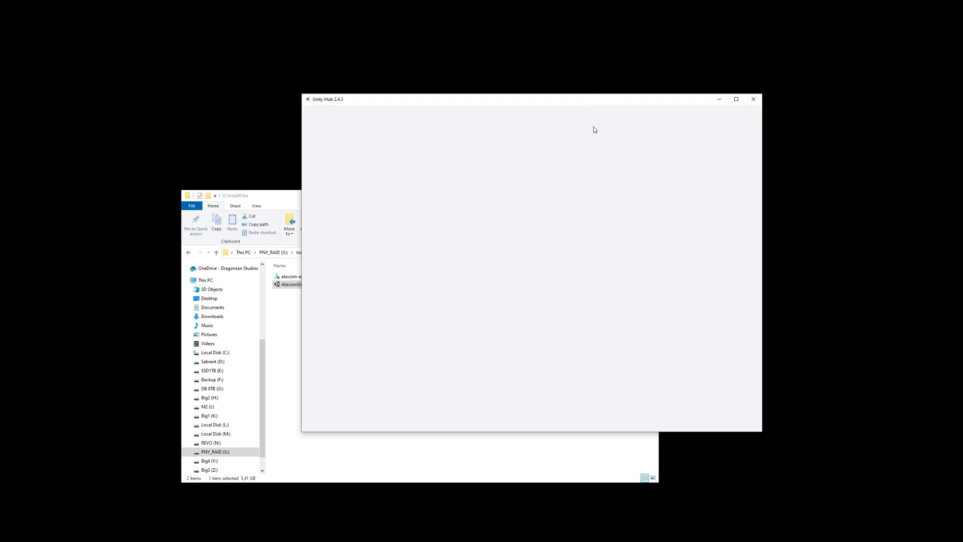
Start a new Unity Hub project using editor version 2019.4.0f1
{"action": "left_click", "coordinate": [745, 146]}
{"action": "scroll", "coordinate": [720, 182], "scroll_direction": "down", "scroll_amount": 2}
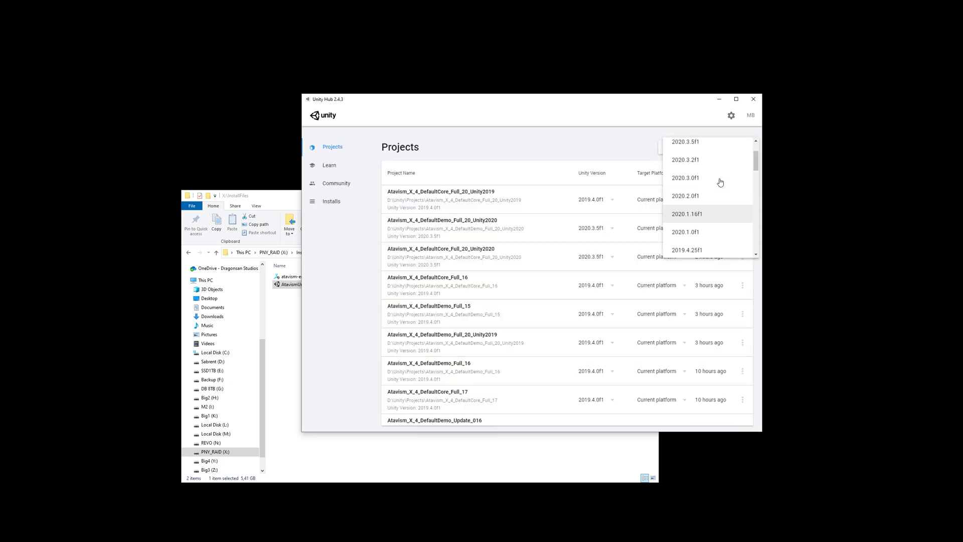
{"action": "scroll", "coordinate": [720, 182], "scroll_direction": "up", "scroll_amount": 2}
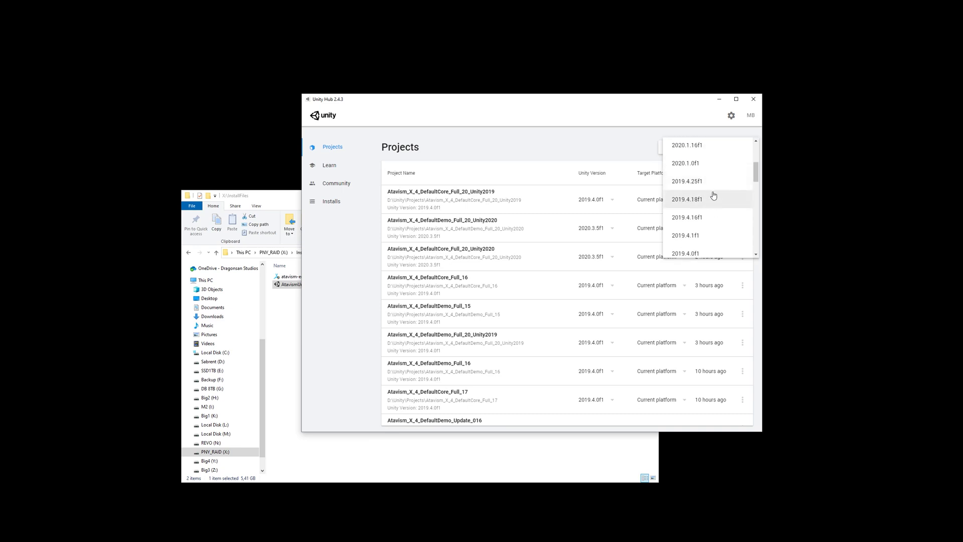
{"action": "scroll", "coordinate": [714, 230], "scroll_direction": "down", "scroll_amount": 2}
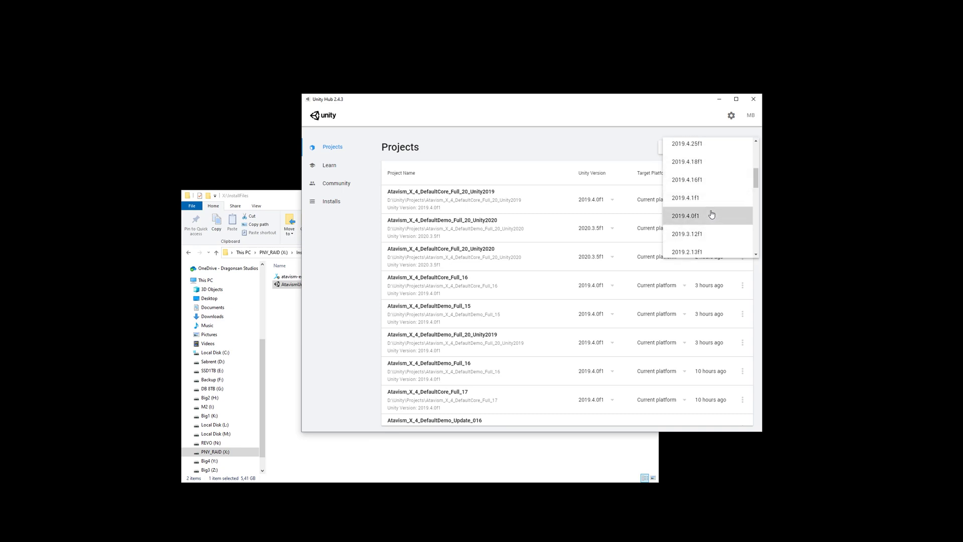
{"action": "left_click", "coordinate": [705, 216]}
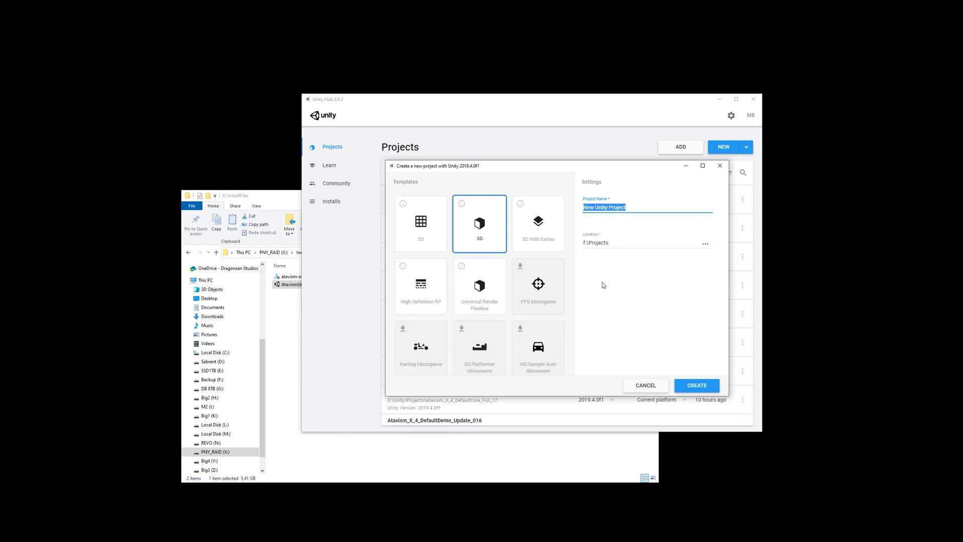
Rename the new project from New Unity Project to Tutorial
{"action": "left_click", "coordinate": [648, 208]}
{"action": "key", "text": "ctrl+a"}
{"action": "type", "text": "tu"}
{"action": "type", "text": "torial"}
{"action": "key", "text": "Delete"}
{"action": "type", "text": "T"}
{"action": "key", "text": "End"}
Set the project location to the Projects folder on the X: drive
{"action": "left_click", "coordinate": [704, 243]}
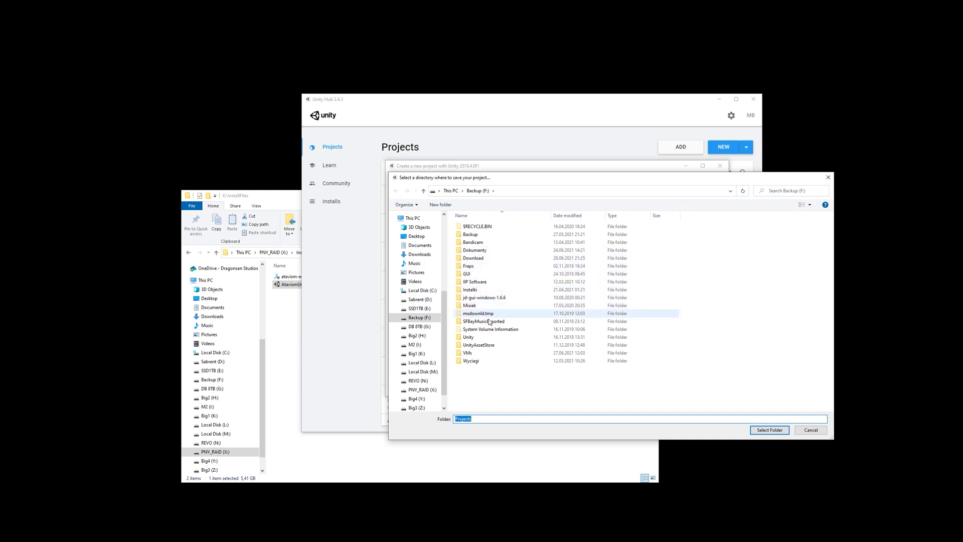
{"action": "scroll", "coordinate": [444, 368], "scroll_direction": "down", "scroll_amount": 2}
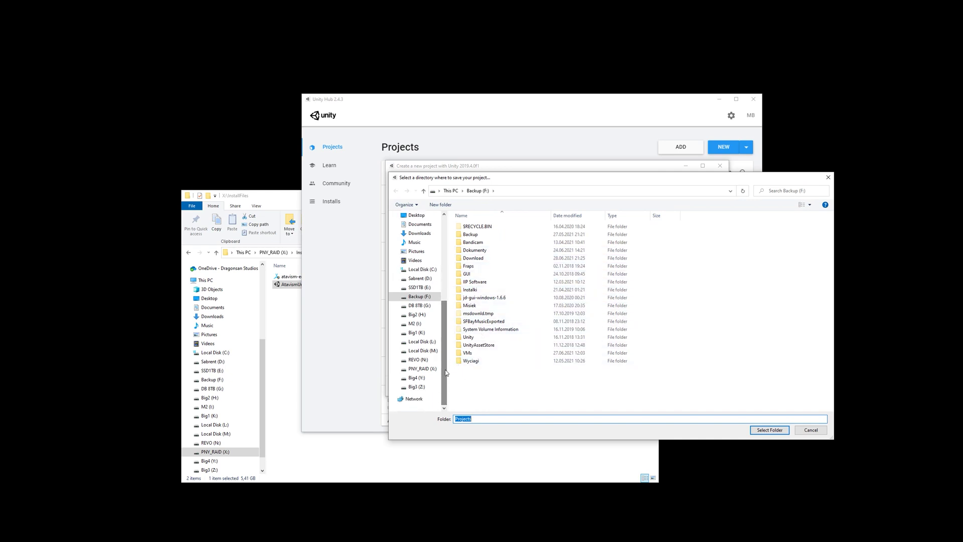
{"action": "left_click", "coordinate": [422, 368]}
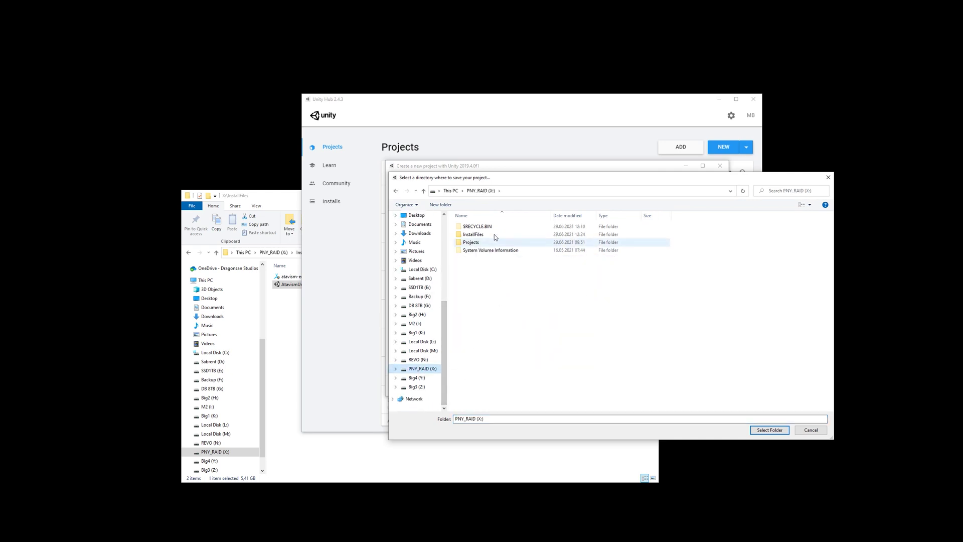
{"action": "double_click", "coordinate": [474, 242]}
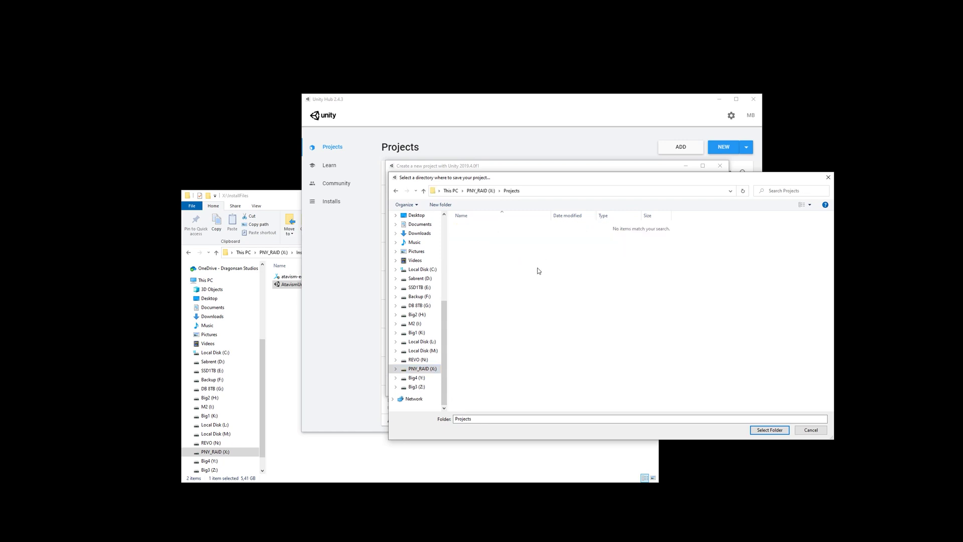
{"action": "left_click", "coordinate": [769, 430]}
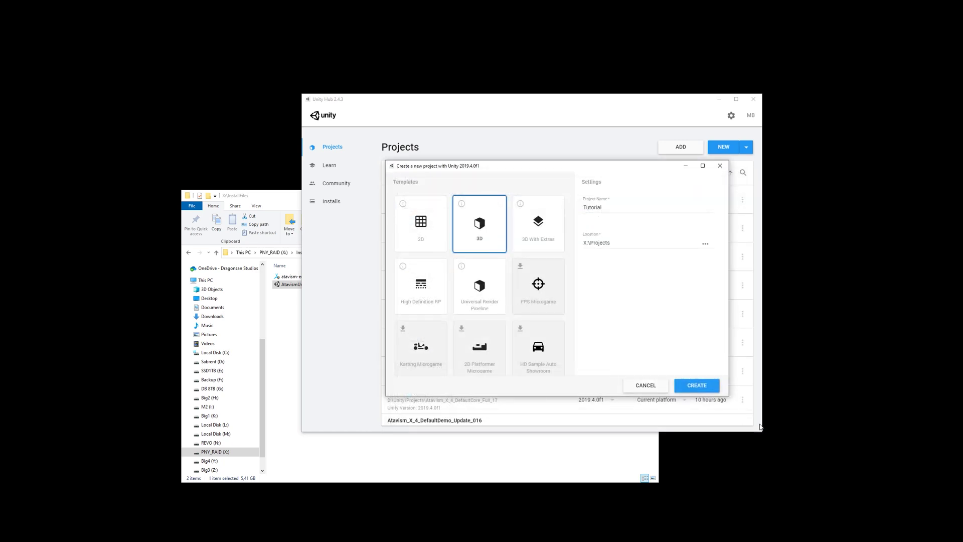
Create the Tutorial project and drag the demo unitypackage from Explorer onto Unity
{"action": "left_click", "coordinate": [699, 387]}
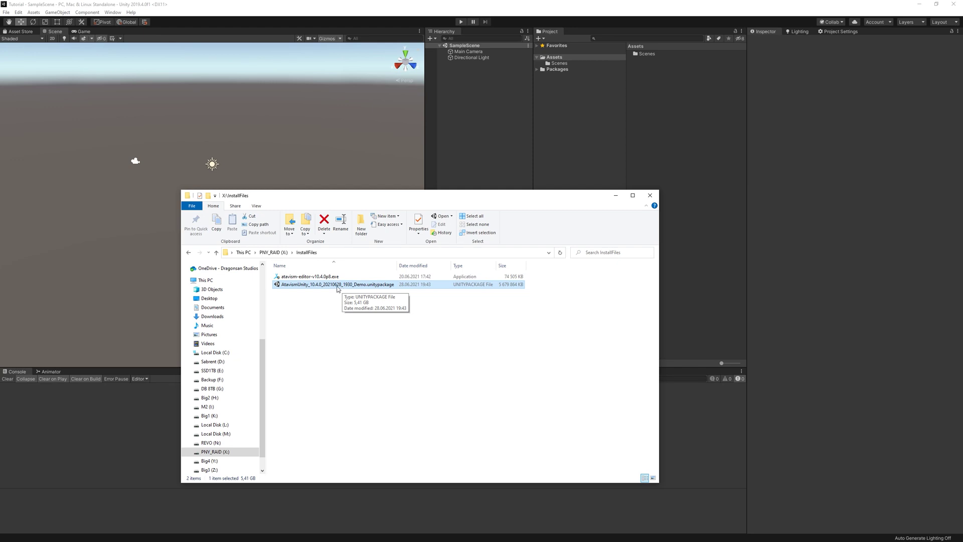
{"action": "left_click_drag", "start_coordinate": [344, 290], "coordinate": [665, 93]}
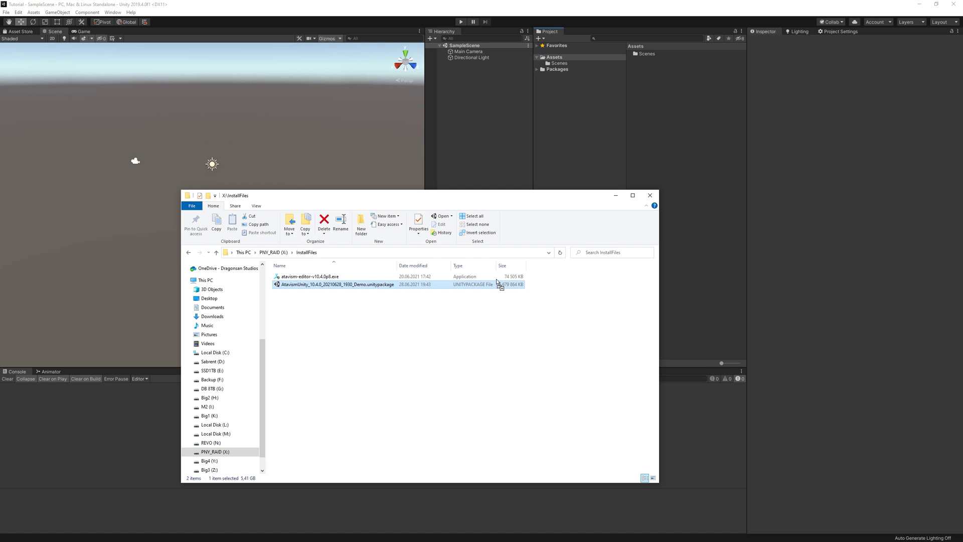
{"action": "left_click_drag", "start_coordinate": [499, 283], "coordinate": [531, 291]}
Drop the 10.4.0 Demo package into Tutorial and scroll through its import list
{"action": "left_click_drag", "start_coordinate": [531, 291], "coordinate": [532, 290]}
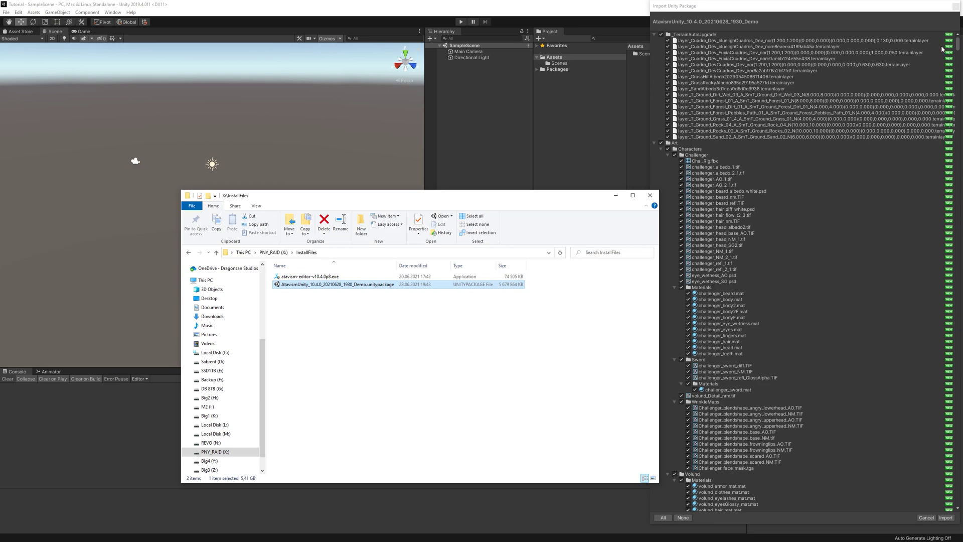
{"action": "left_click_drag", "start_coordinate": [959, 44], "coordinate": [952, 381]}
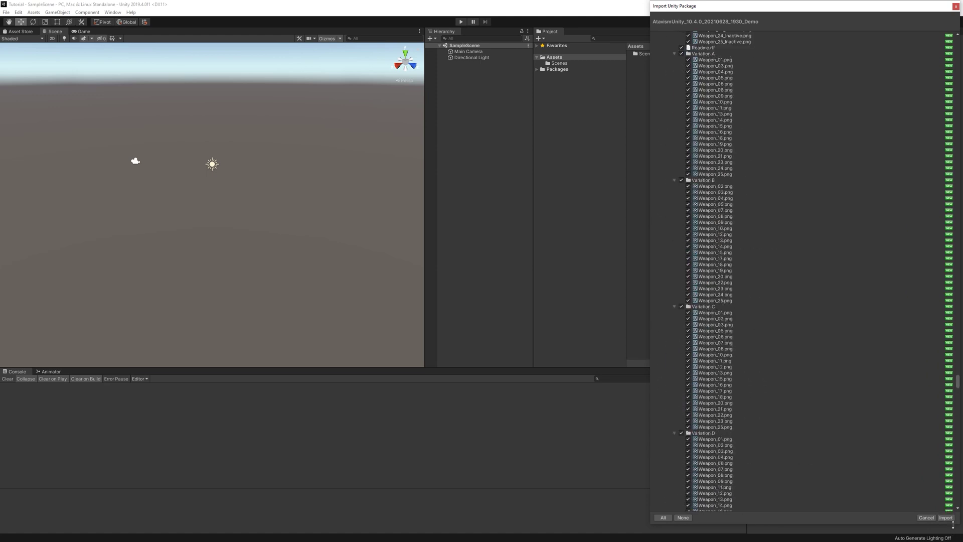